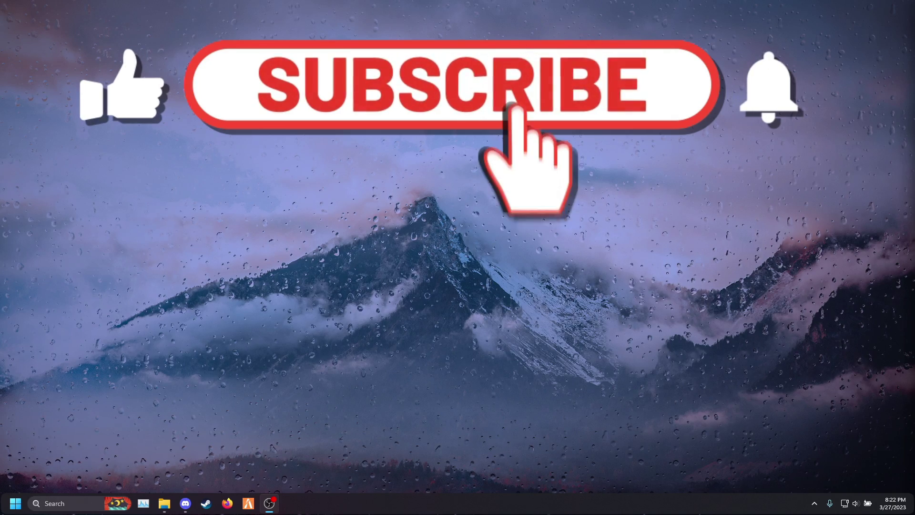
Step: Bring up Discord and go to the Real Life Graphics V3 post in the graphics-mods channel
click(185, 503)
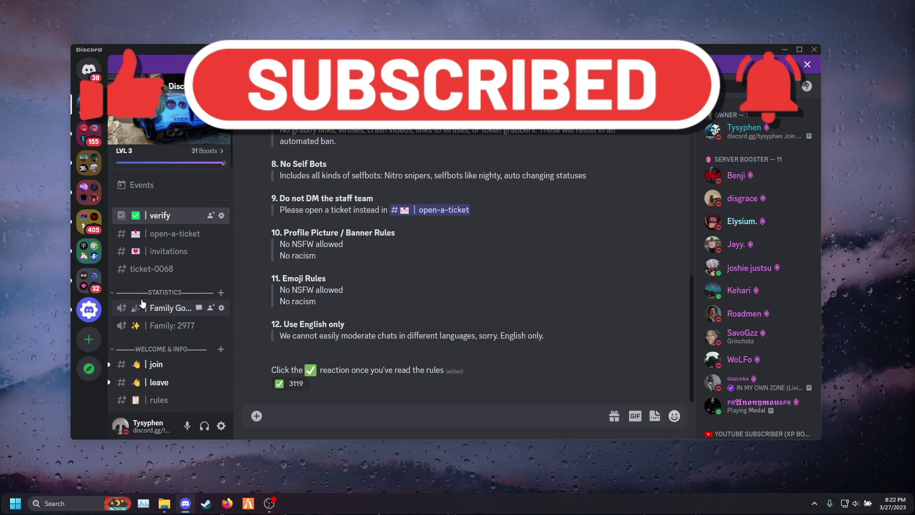
scroll(138, 305, down, 10)
scroll(138, 305, down, 5)
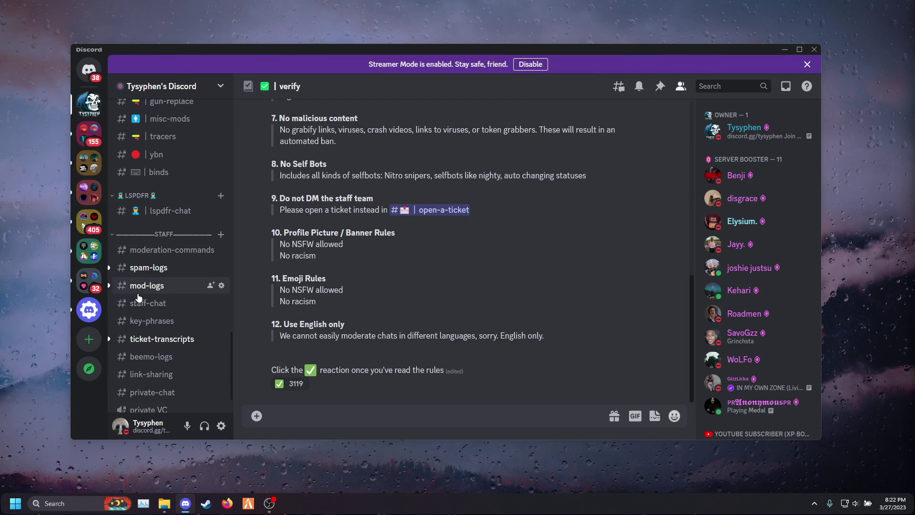
scroll(143, 265, up, 3)
click(188, 190)
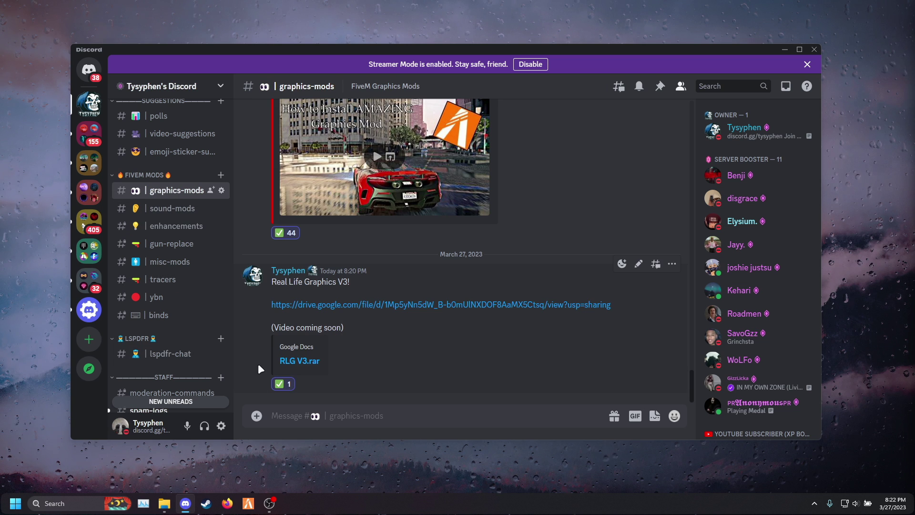
drag(271, 285, 364, 281)
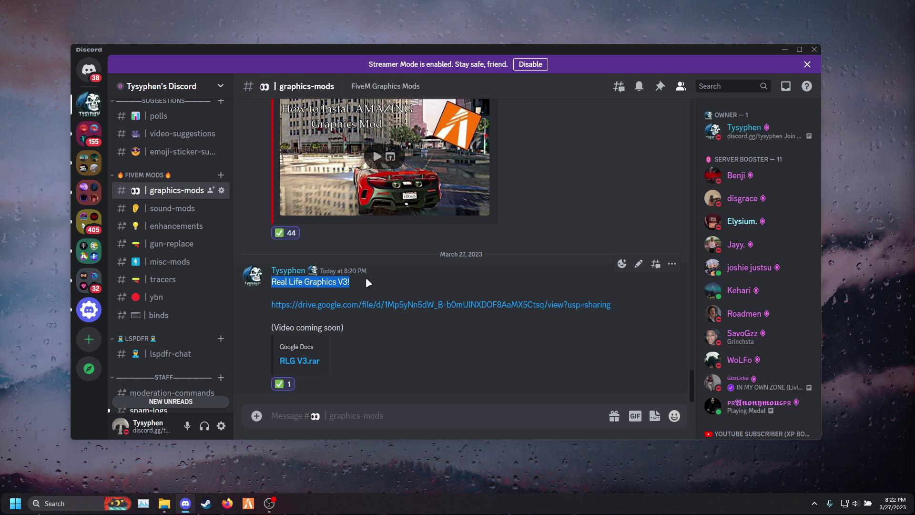
click(364, 281)
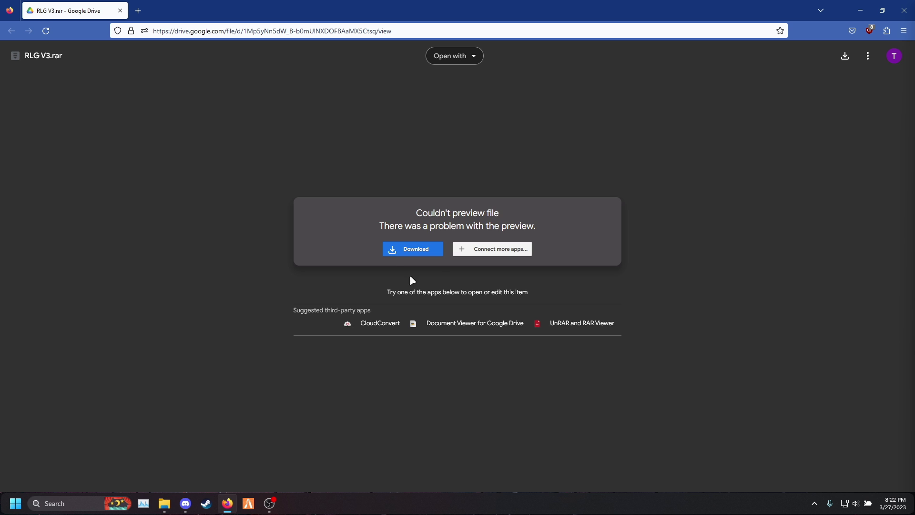
Step: Download the 1.6 GB RLG V3.rar past the virus-scan warning and open it from Firefox
click(427, 256)
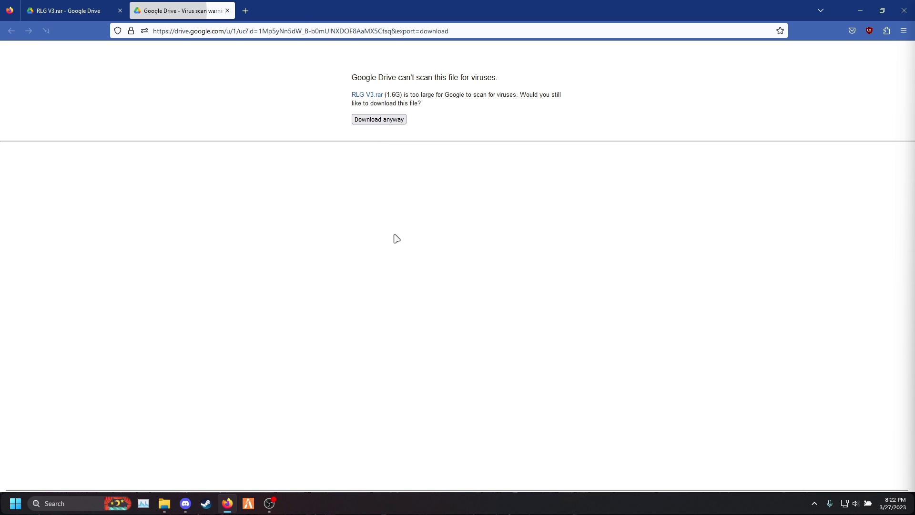
click(378, 123)
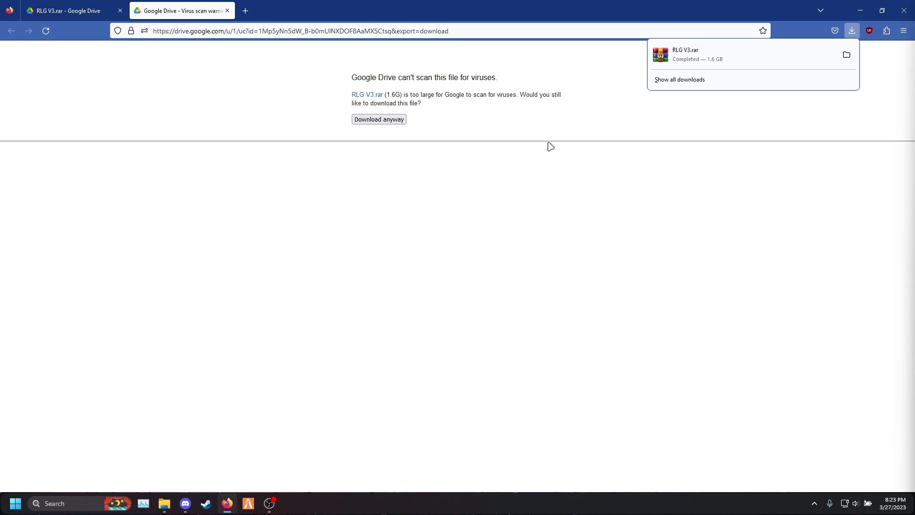
click(701, 56)
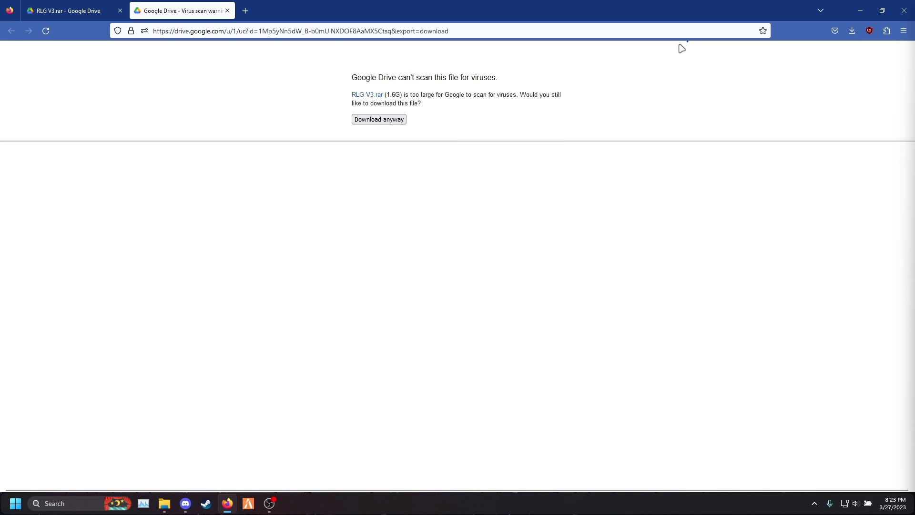
click(860, 10)
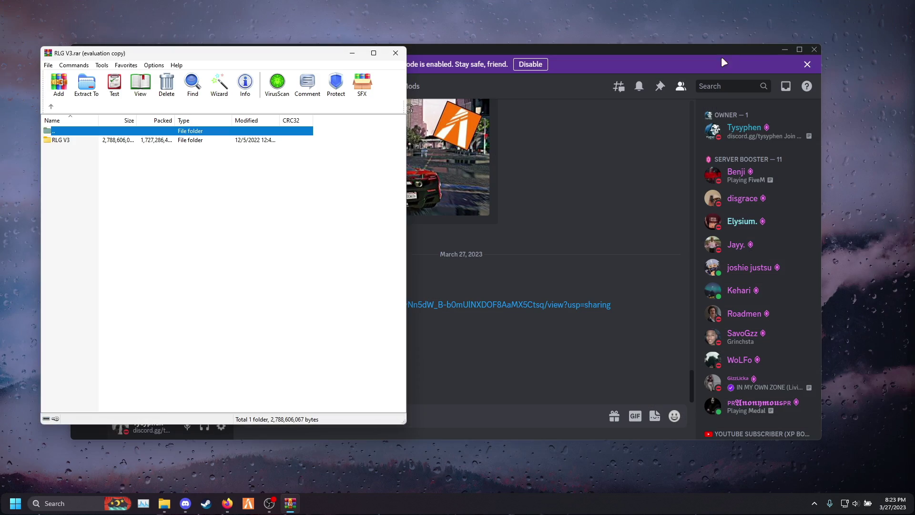
Step: Dismiss the WinRAR reminder, move its window right, and browse into RLG V3\FiveM
click(784, 49)
key(Escape)
drag(230, 56, 702, 50)
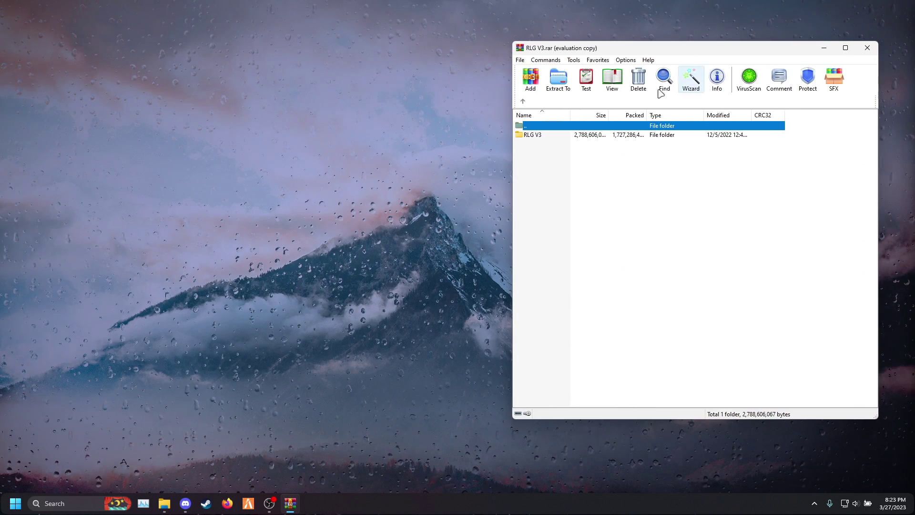
click(617, 166)
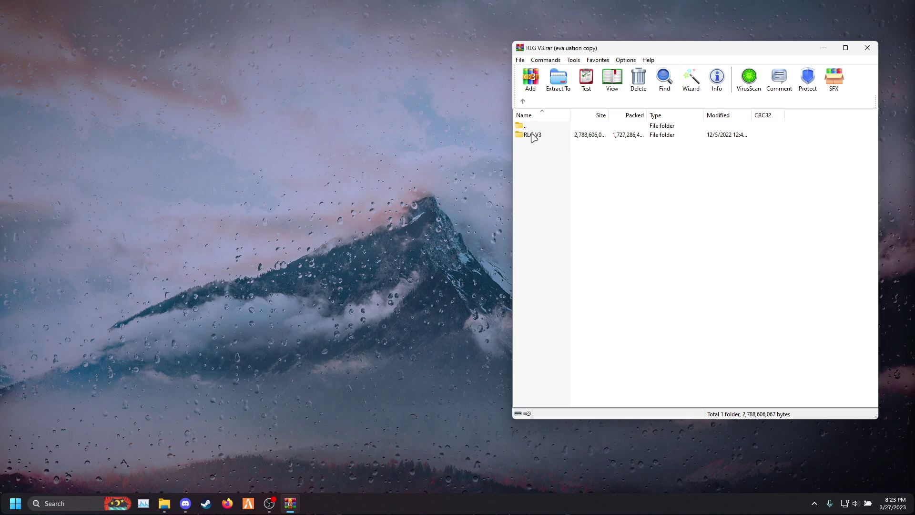
double_click(575, 137)
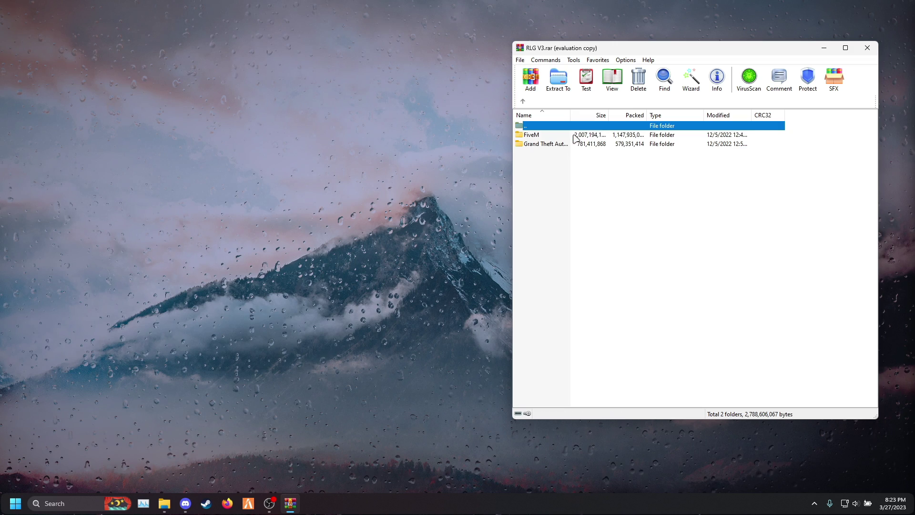
double_click(547, 137)
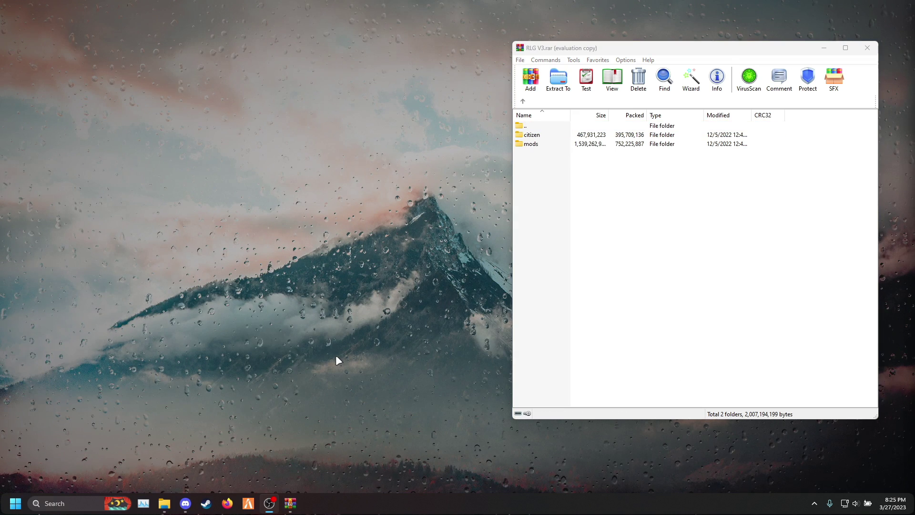
key(super)
Step: Search for fivem and follow its shortcut to the AppData\Local\FiveM install folder
text(five)
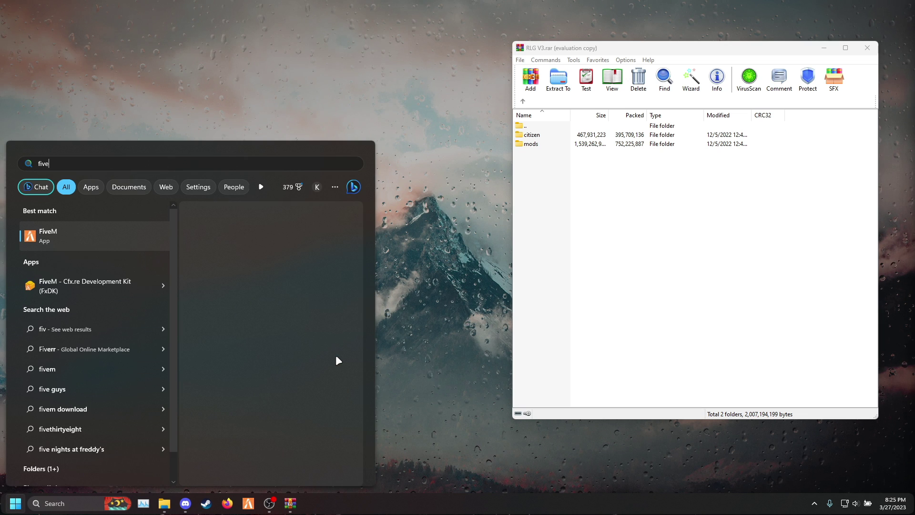
text(m)
right_click(75, 233)
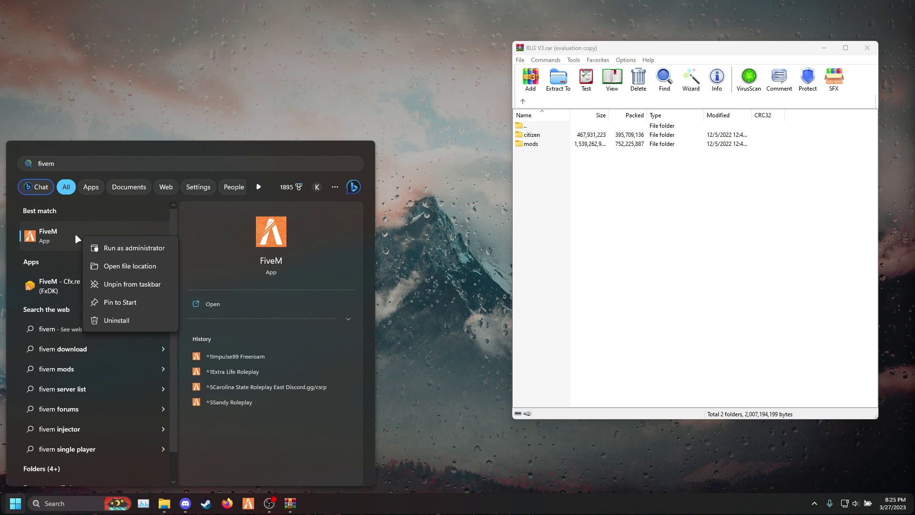
click(114, 266)
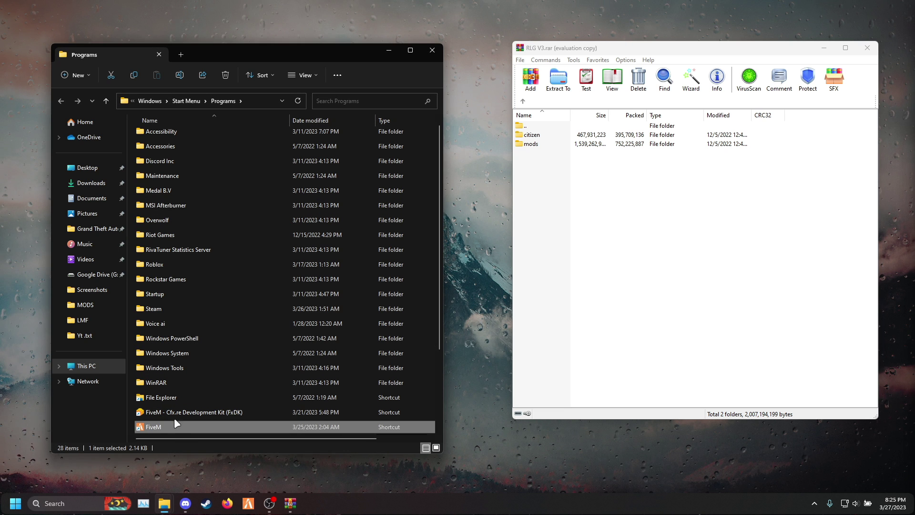
right_click(174, 426)
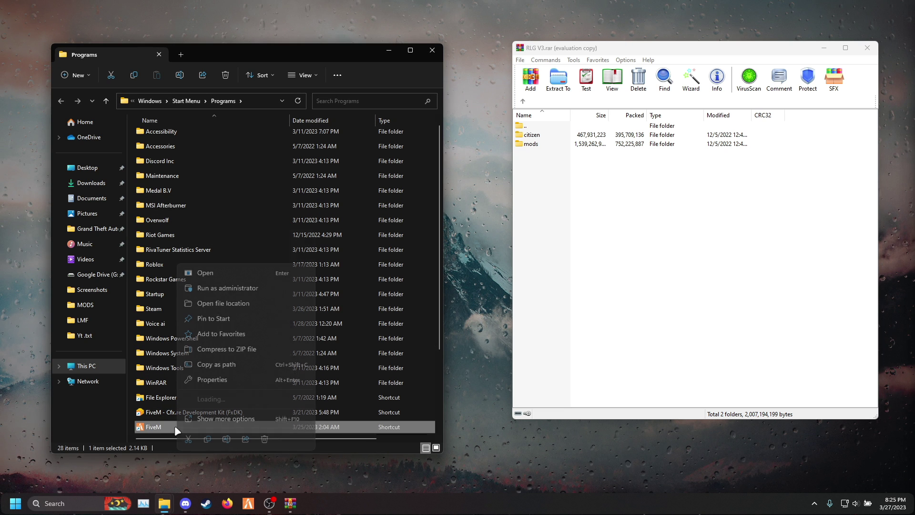
click(212, 300)
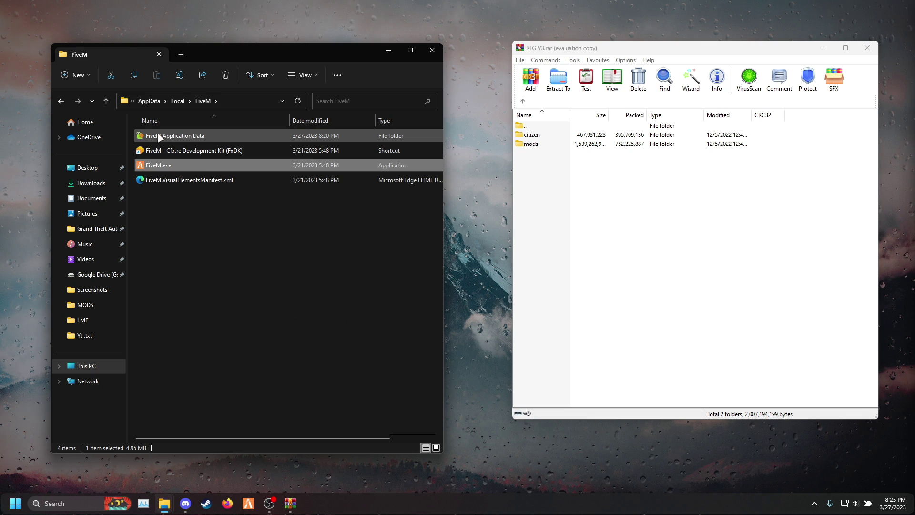
Step: Extract the archive's citizen and mods folders into FiveM Application Data
double_click(220, 136)
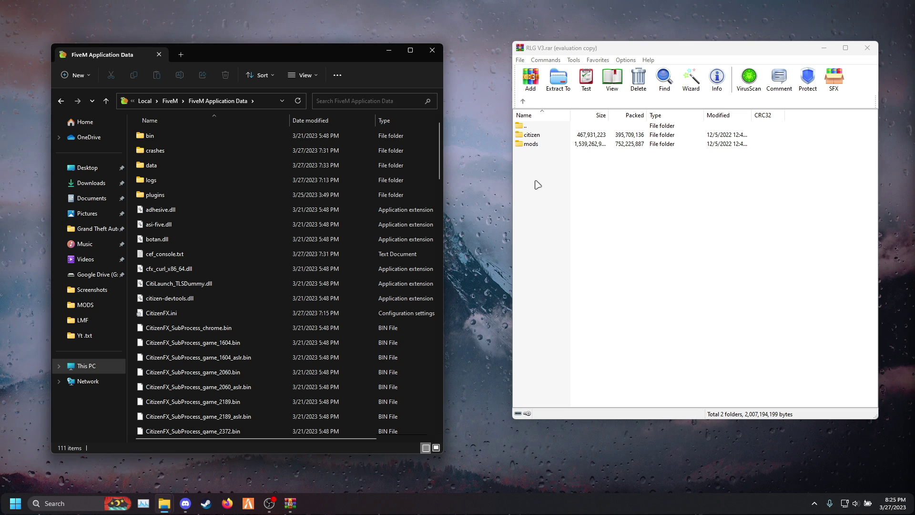
drag(542, 188, 538, 138)
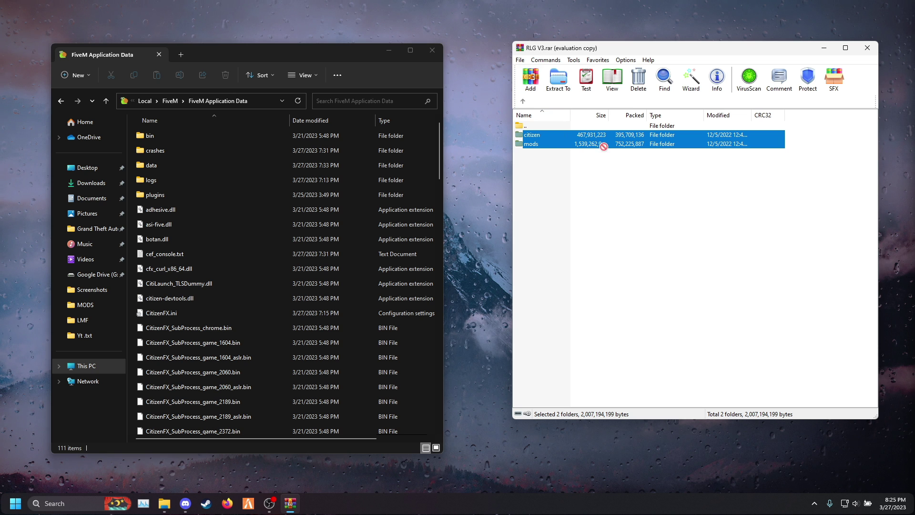
drag(130, 142, 214, 171)
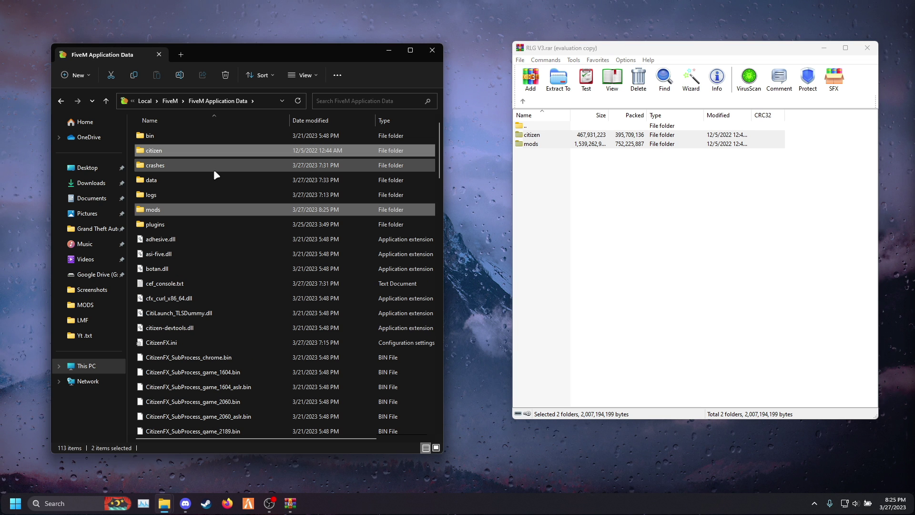
click(127, 151)
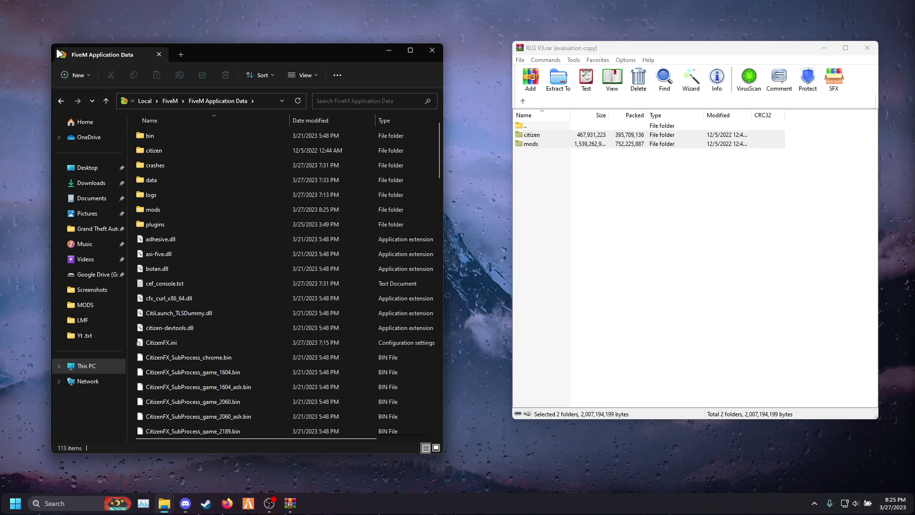
Step: Close the FiveM Application Data window and return WinRAR to the RLG V3 listing
click(434, 51)
click(518, 264)
click(523, 102)
click(579, 155)
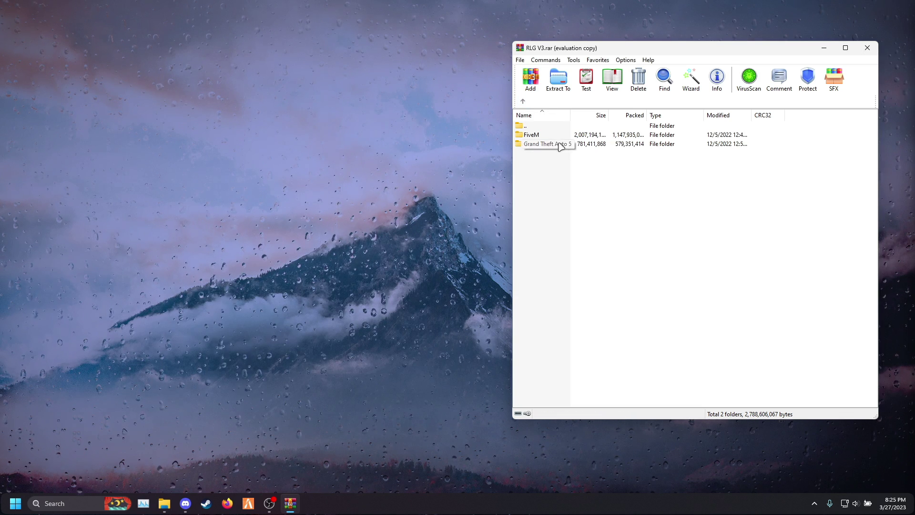
Step: Open Grand Theft Auto 5 in the archive, launch Steam, and bring up Grand Theft Auto V's options
click(597, 146)
double_click(596, 146)
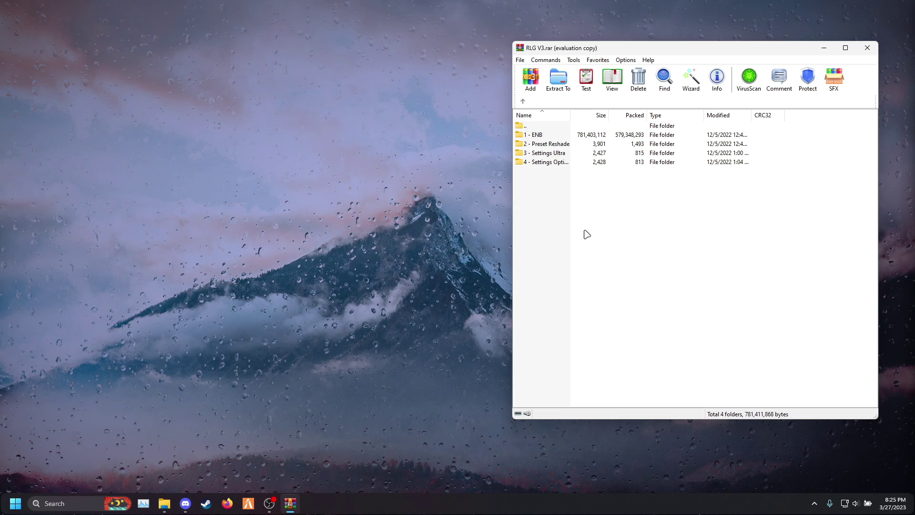
key(super)
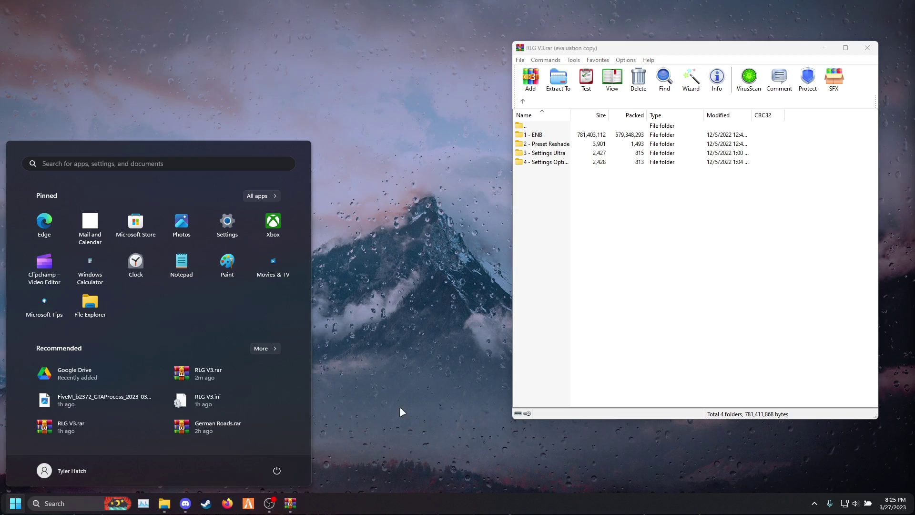
click(206, 503)
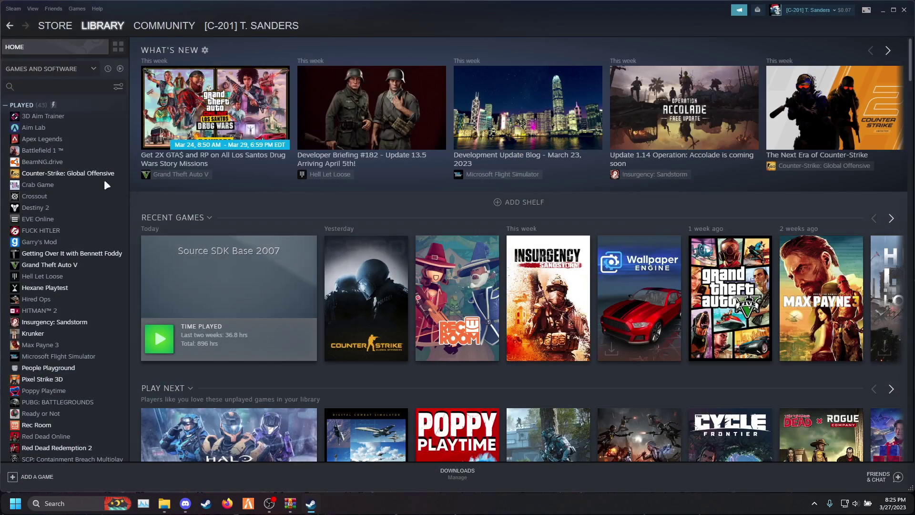
right_click(61, 266)
Step: Open Grand Theft Auto V's local game folder from Steam, then close Steam
mouse_move(114, 326)
click(148, 359)
click(904, 9)
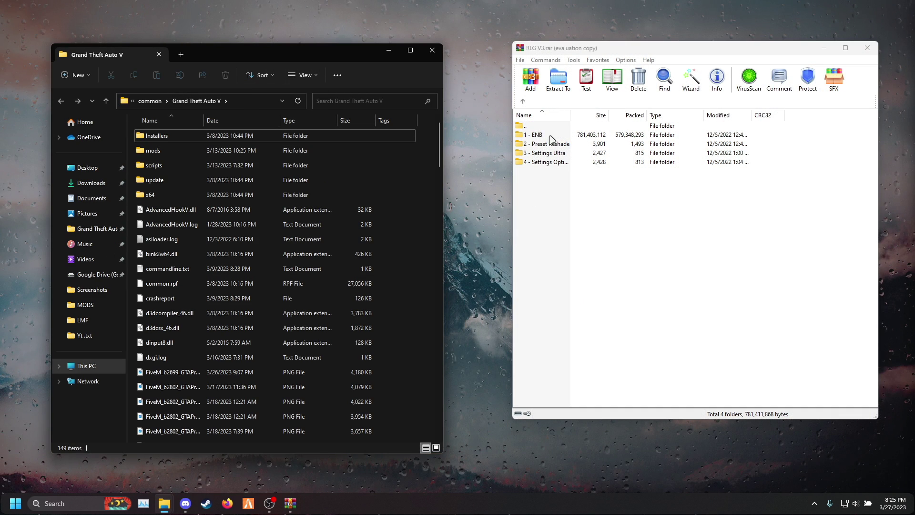
Step: Copy everything in '1 - ENB', including enbseries, into the Grand Theft Auto V folder
double_click(564, 137)
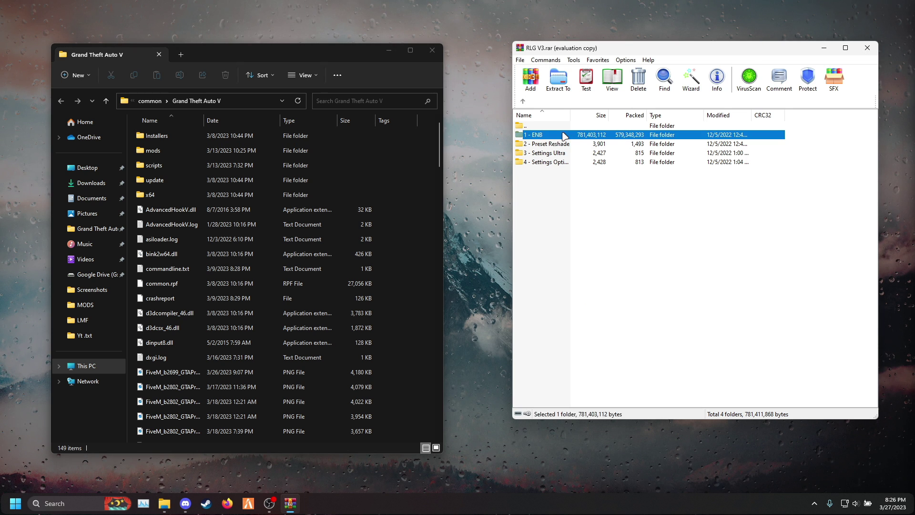
drag(548, 280, 555, 138)
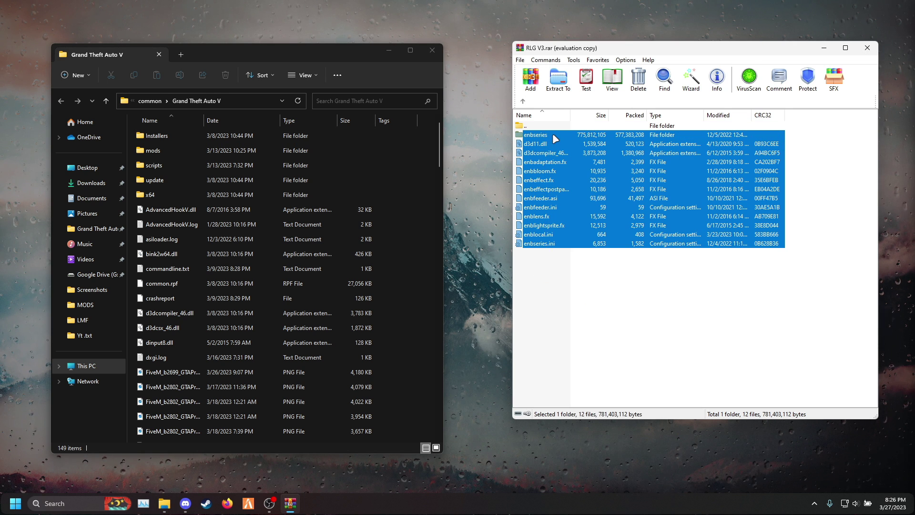
drag(598, 184, 129, 141)
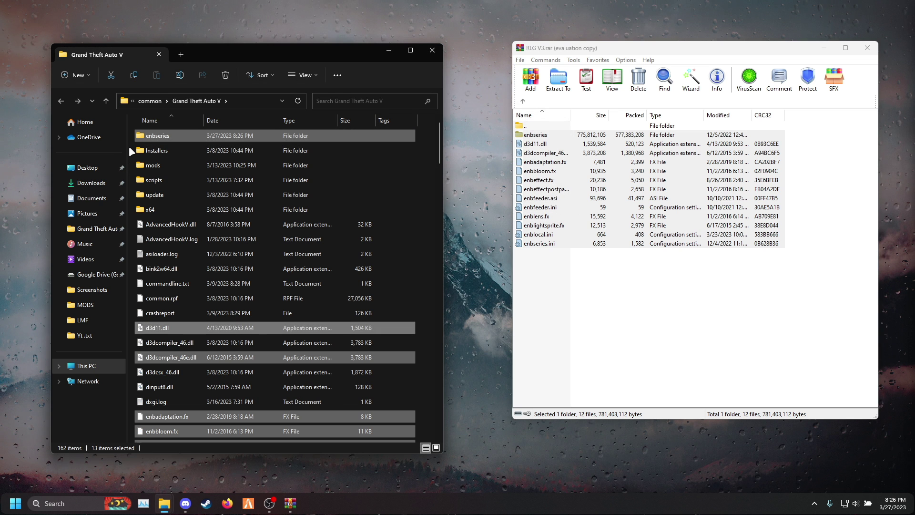
click(129, 145)
click(522, 101)
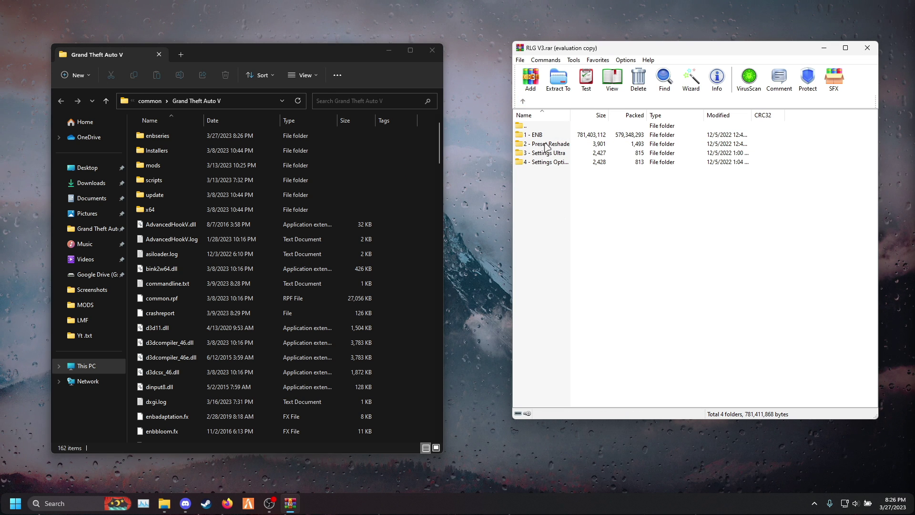
Step: Copy RLG V3.ini from '2 - Preset Reshade' into the Grand Theft Auto V folder
double_click(587, 145)
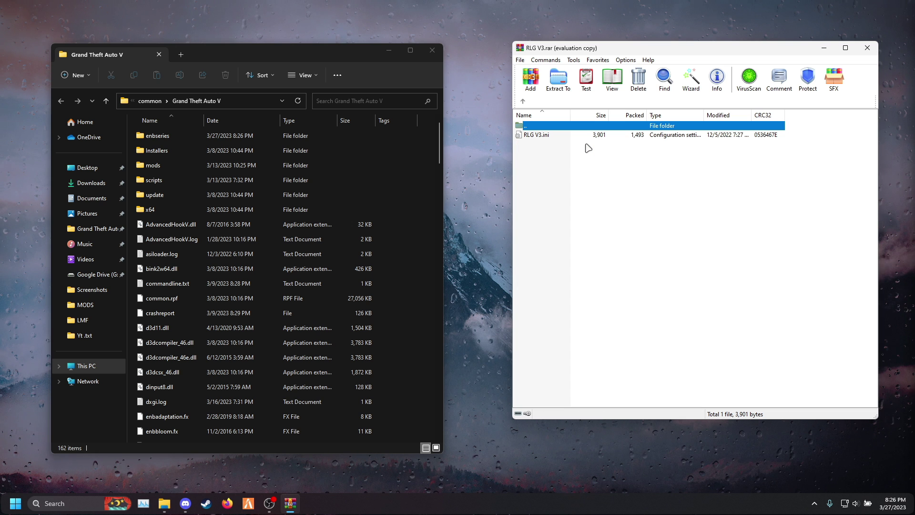
drag(553, 138, 130, 135)
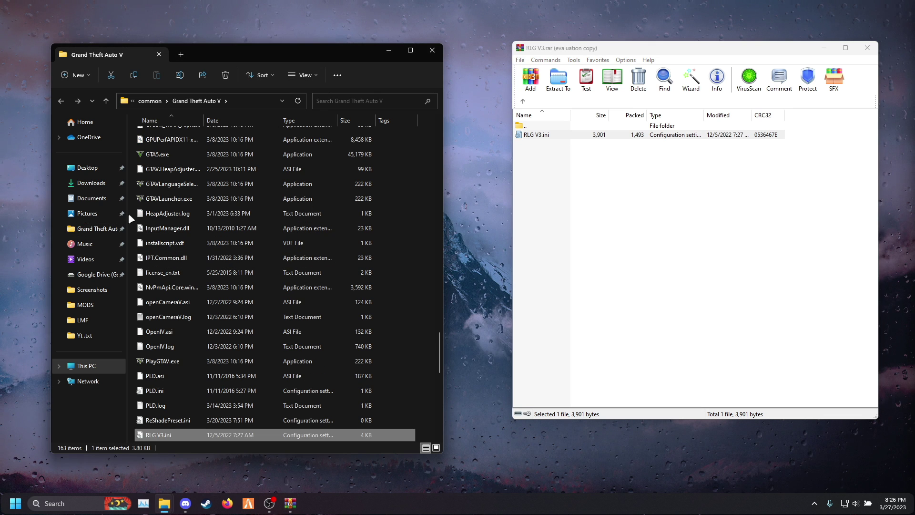
click(129, 212)
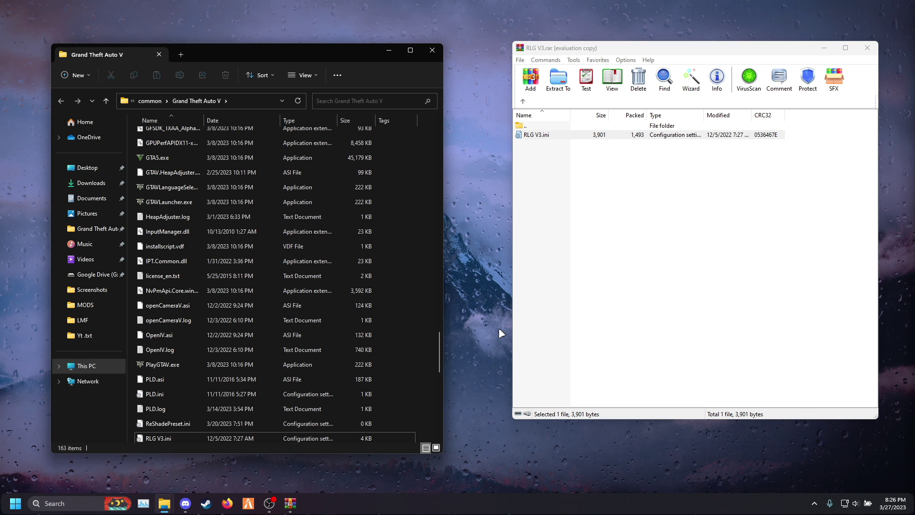
Step: Launch ReShade_Setup_5.7.0.exe from Windows search
key(super)
text(reshade)
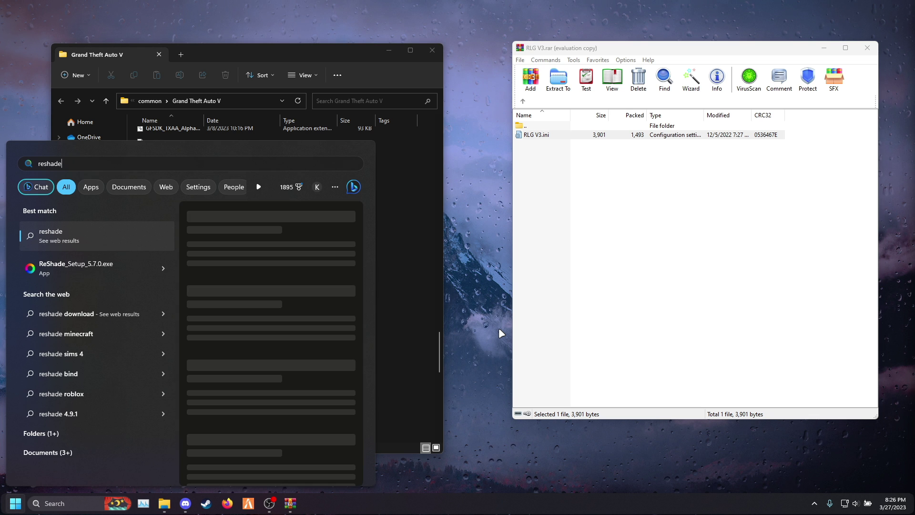
key(Down)
key(Return)
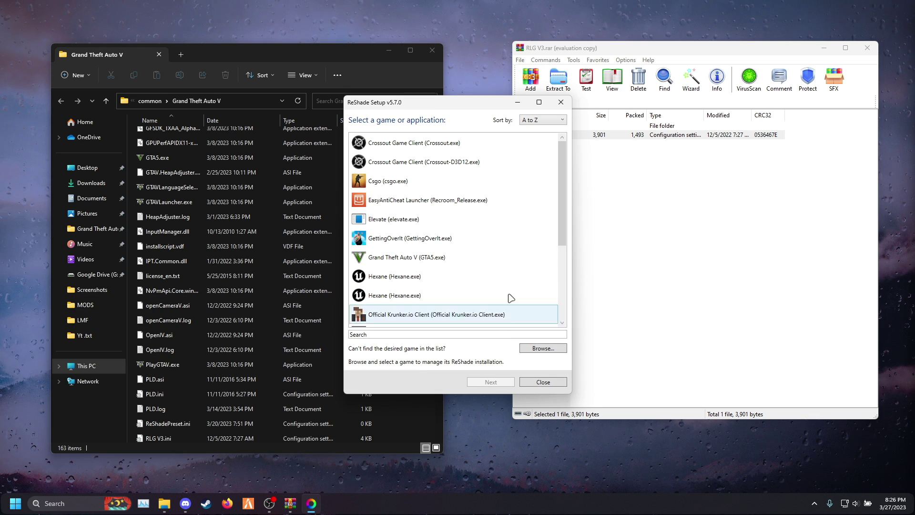
Step: Target Grand Theft Auto V with the DirectX 10/11/12 rendering API
scroll(386, 276, down, 1)
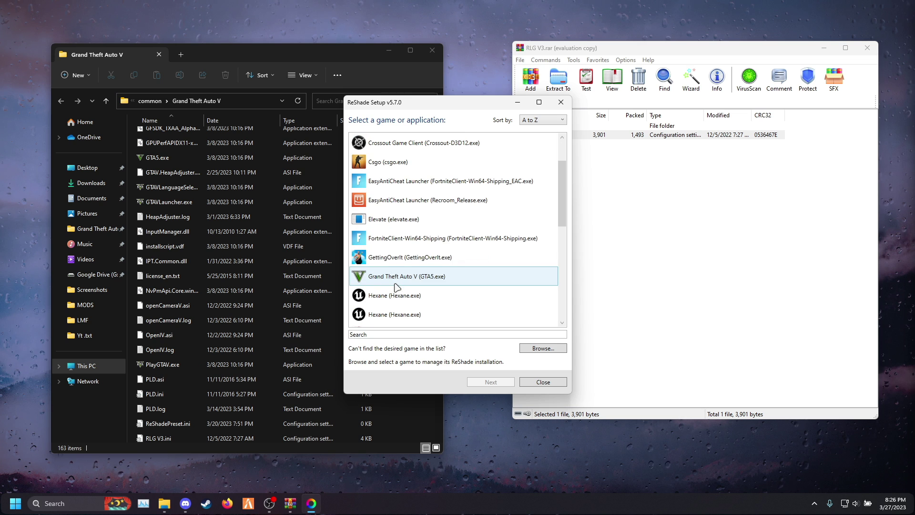
click(393, 279)
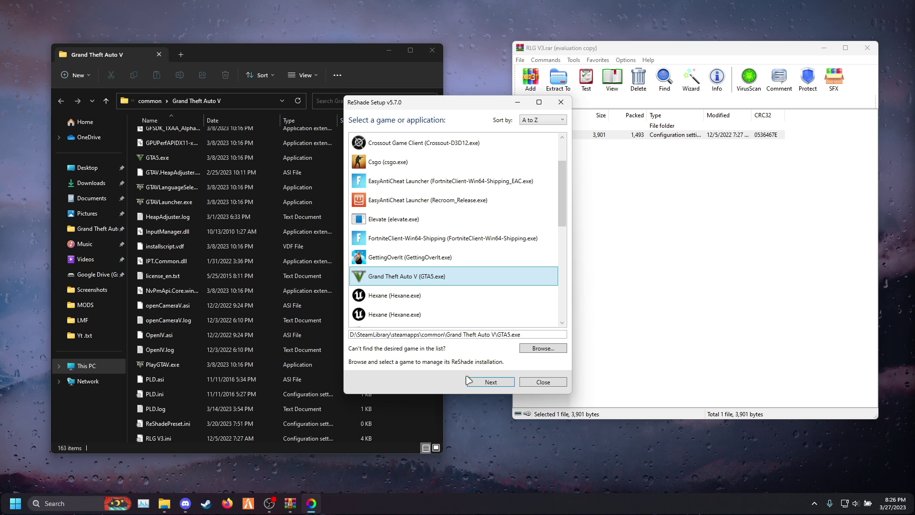
click(488, 383)
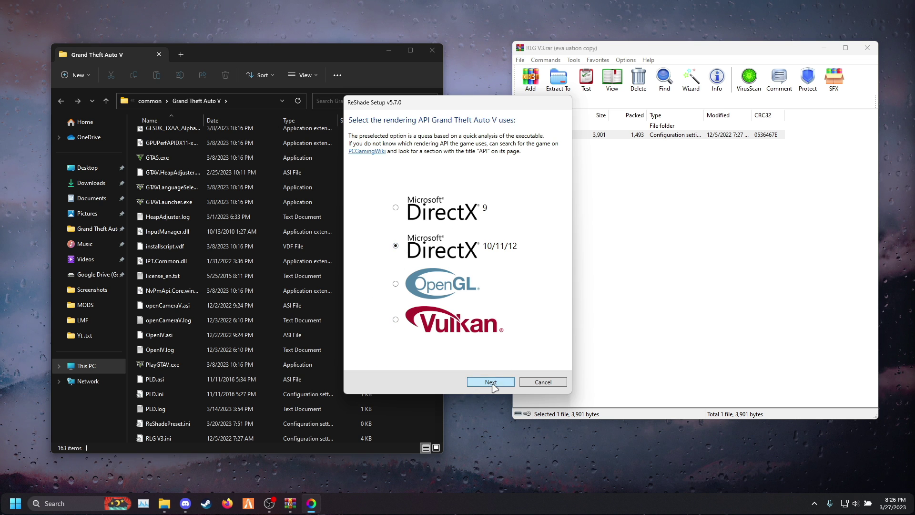
click(490, 383)
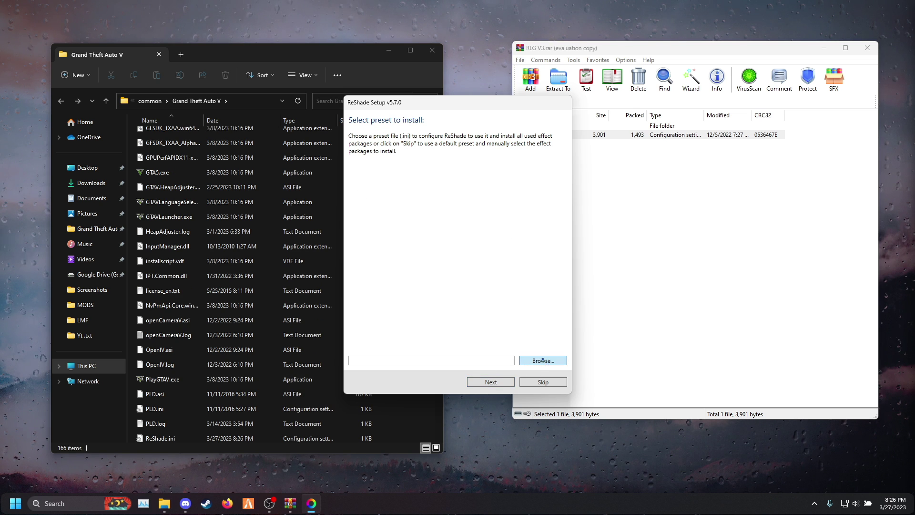
Step: Choose RLG V3.ini as the ReShade preset
click(543, 361)
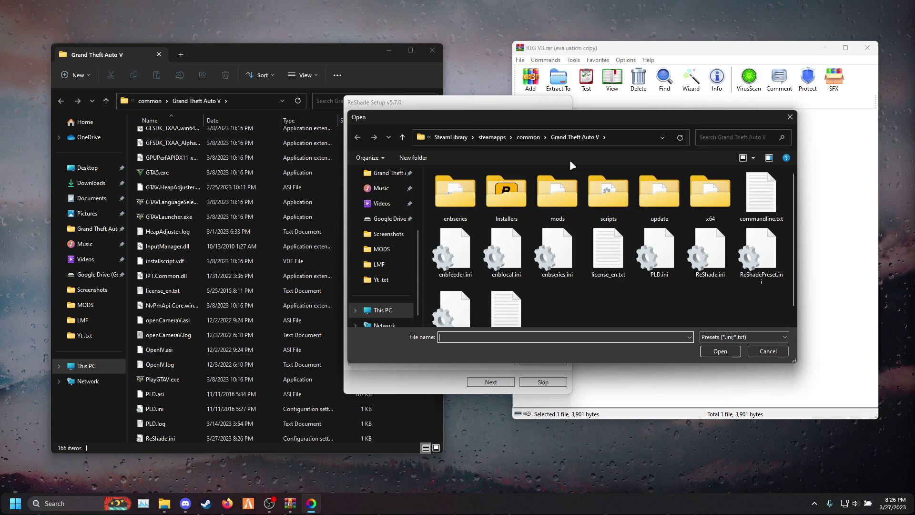
scroll(602, 278, down, 1)
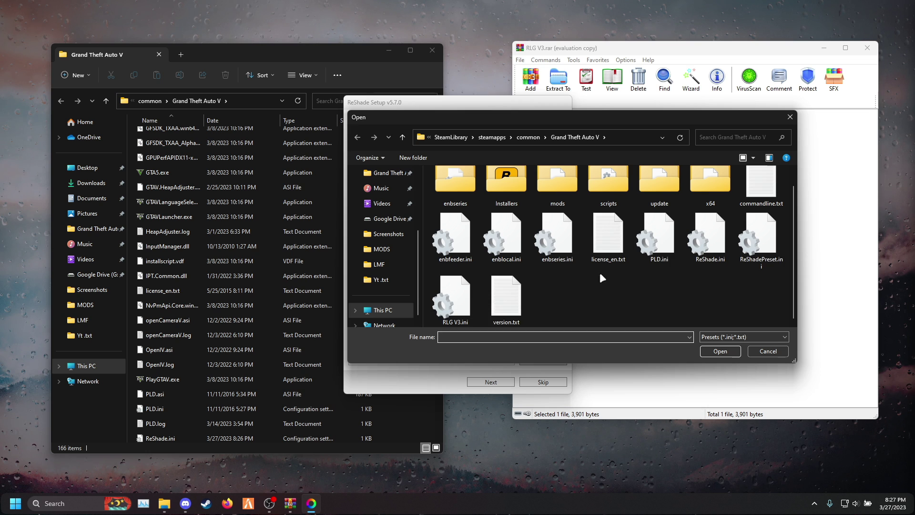
click(452, 305)
click(720, 353)
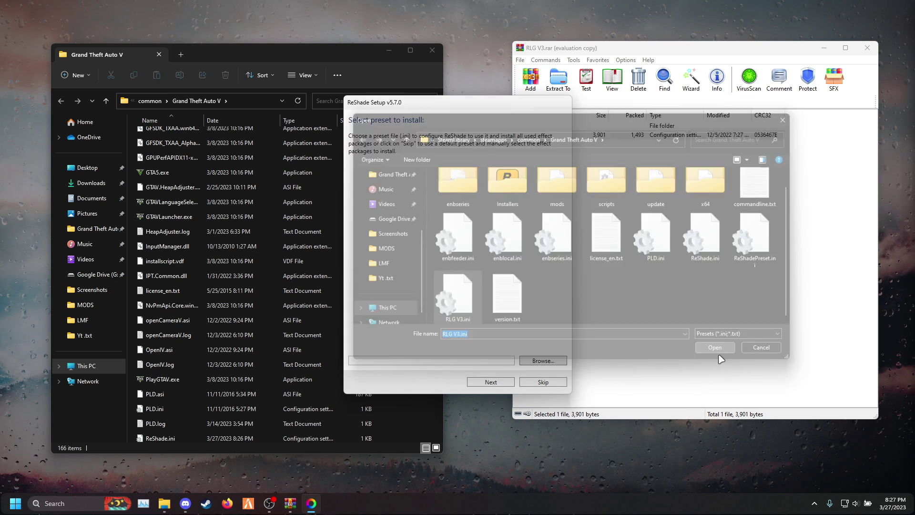
Step: Select all effect packages, install ReShade, and finish setup
click(503, 385)
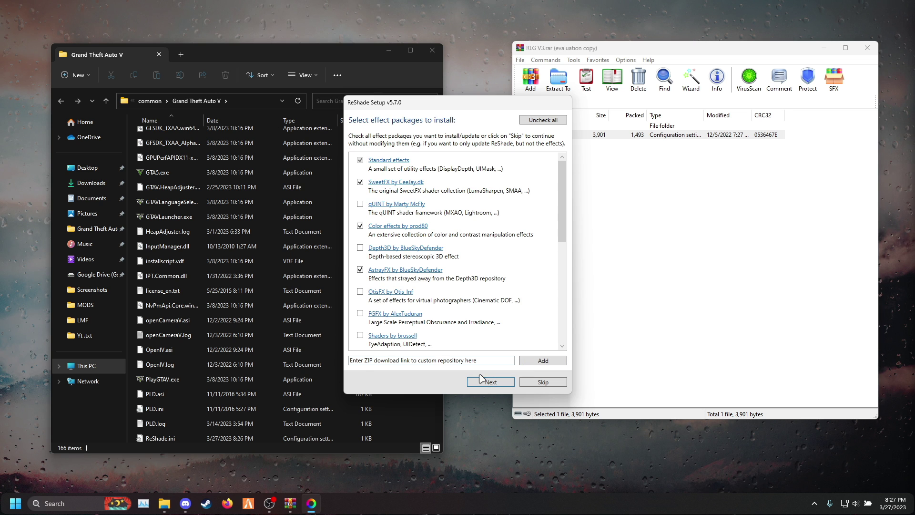
click(538, 123)
scroll(386, 259, down, 2)
scroll(386, 258, up, 2)
click(486, 382)
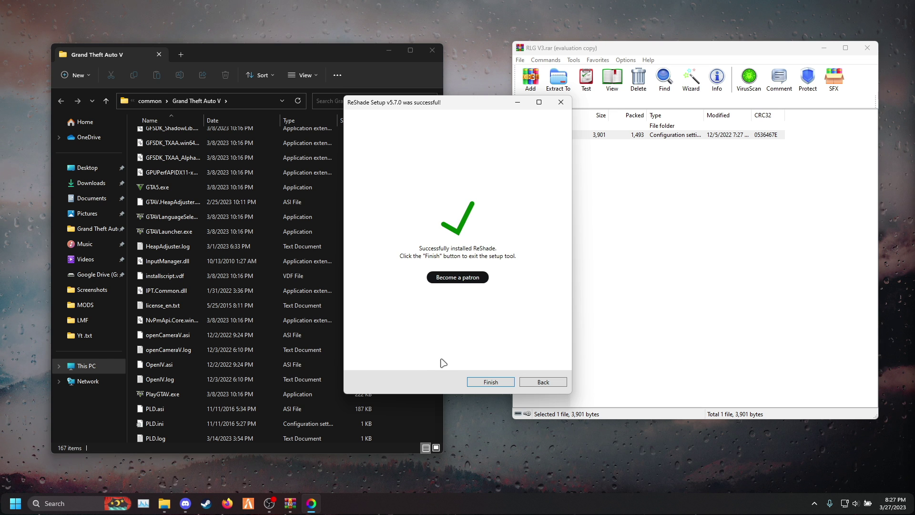
click(491, 382)
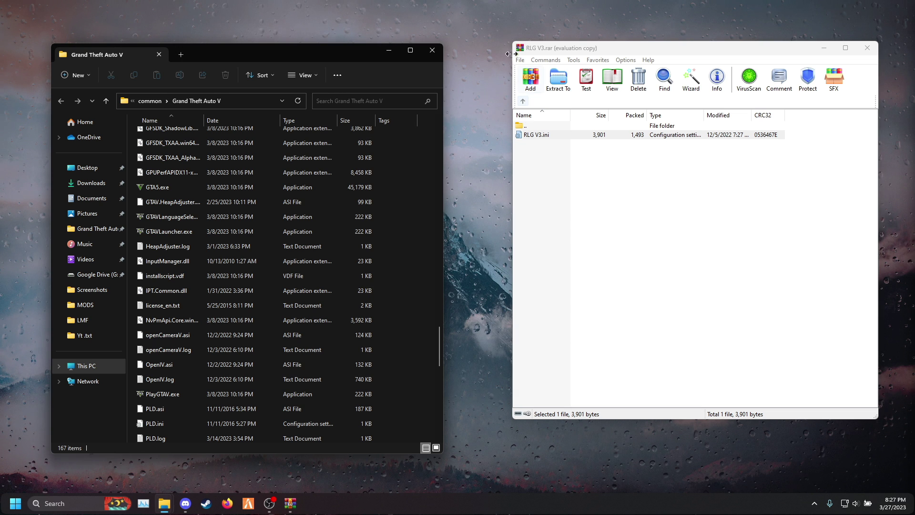
Step: In WinRAR, go back to the archive's top level and open the '3 - Settings Ultra' folder
click(523, 101)
click(553, 202)
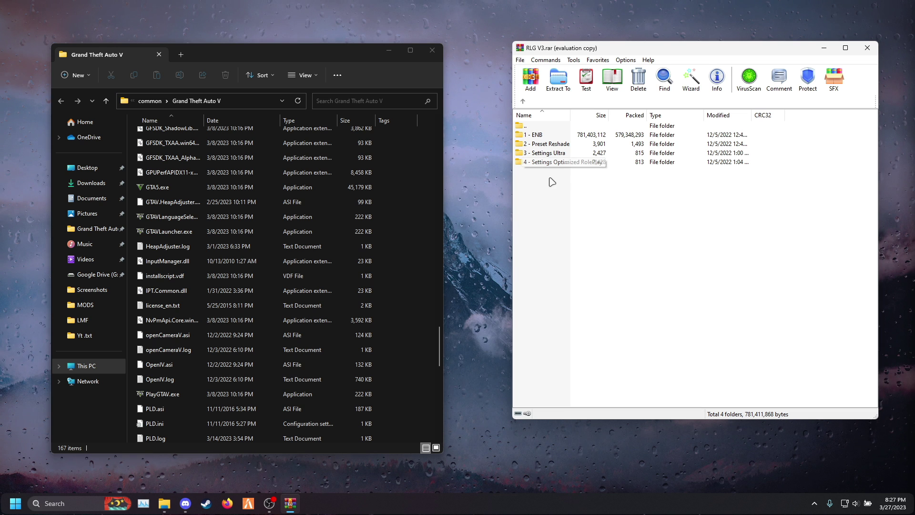
double_click(564, 153)
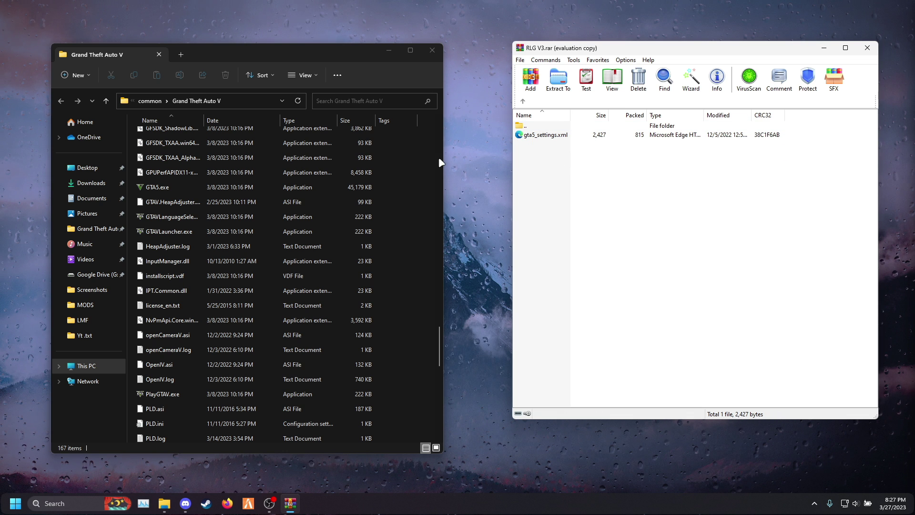
Step: Close the Grand Theft Auto V folder window and open AppData from the Run box
click(427, 50)
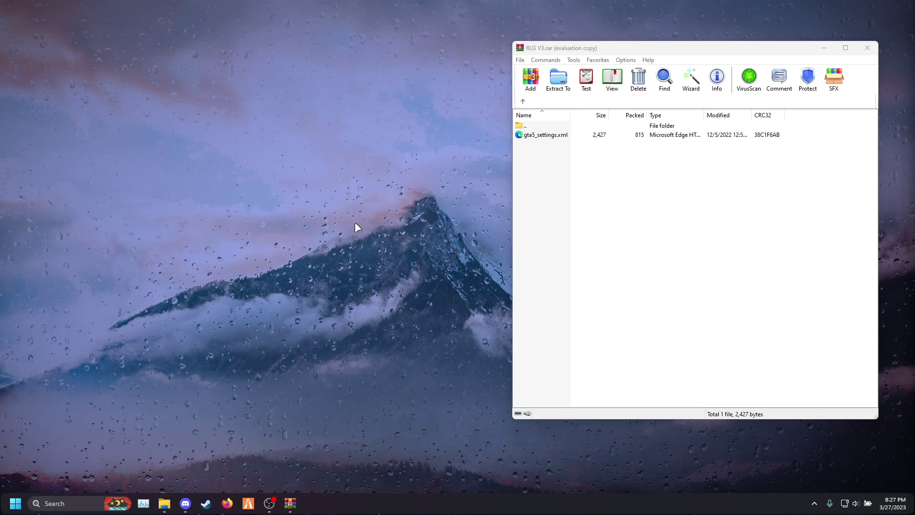
key(super+r)
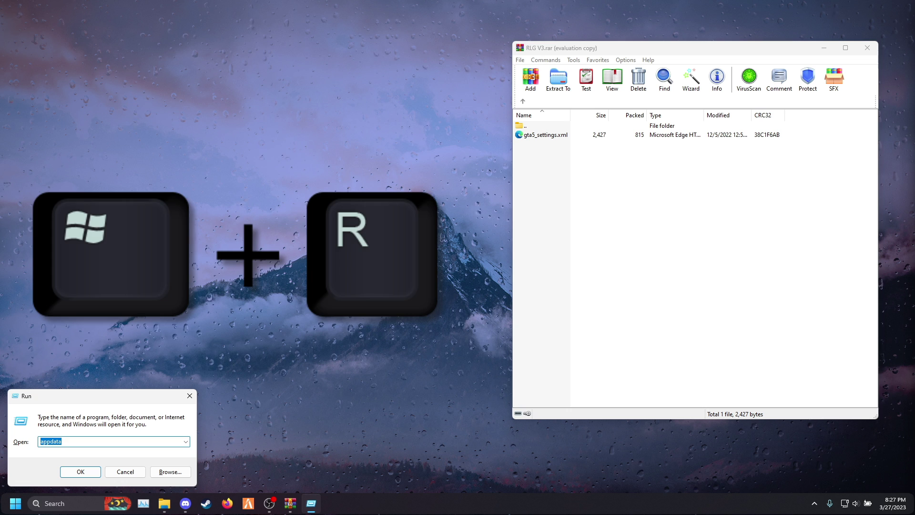
key(BackSpace)
text(appd)
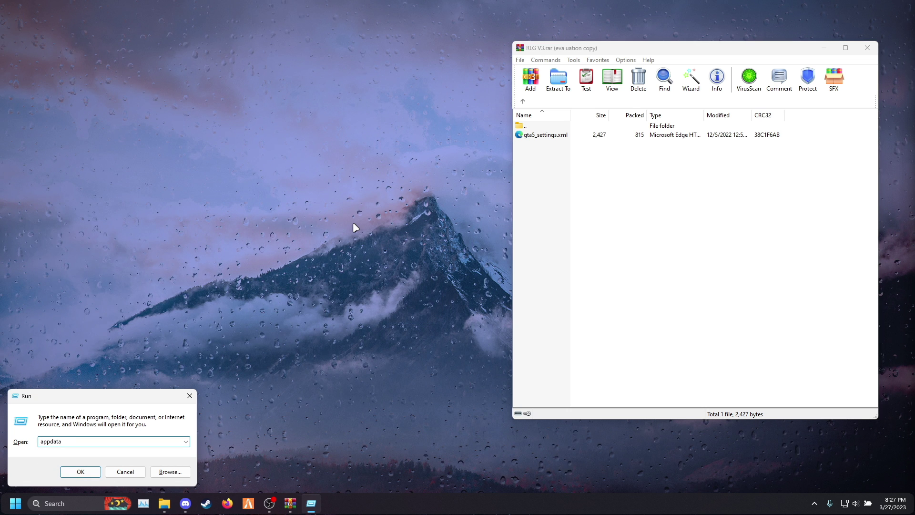
key(Return)
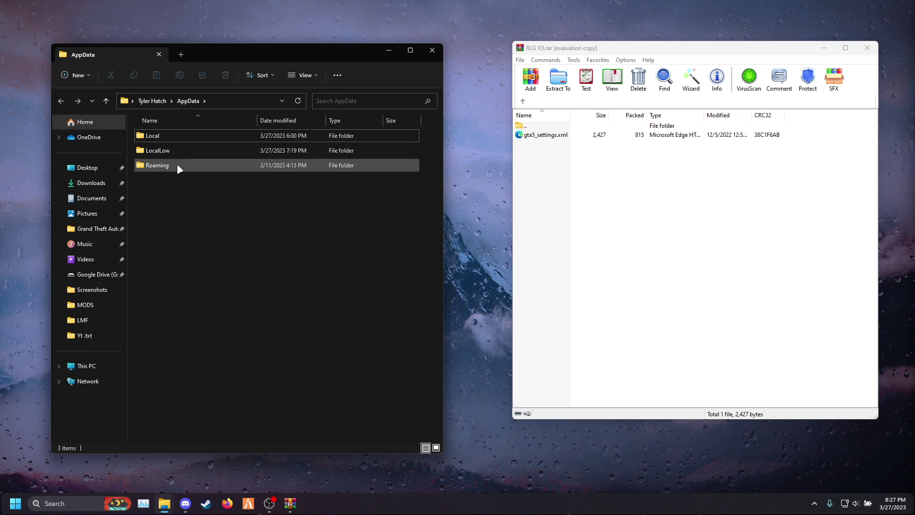
Step: Go into Roaming > CitizenFX and move the old gta5_settings.xml to the desktop
double_click(178, 168)
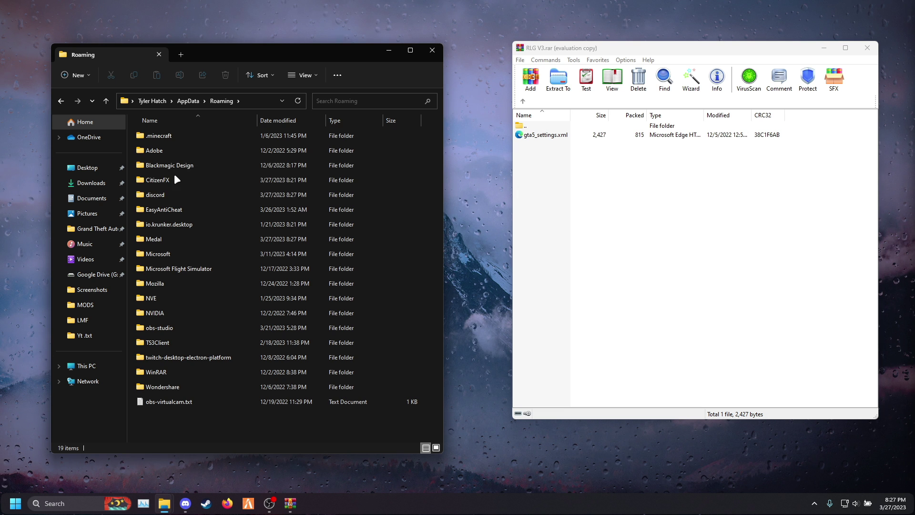
double_click(176, 180)
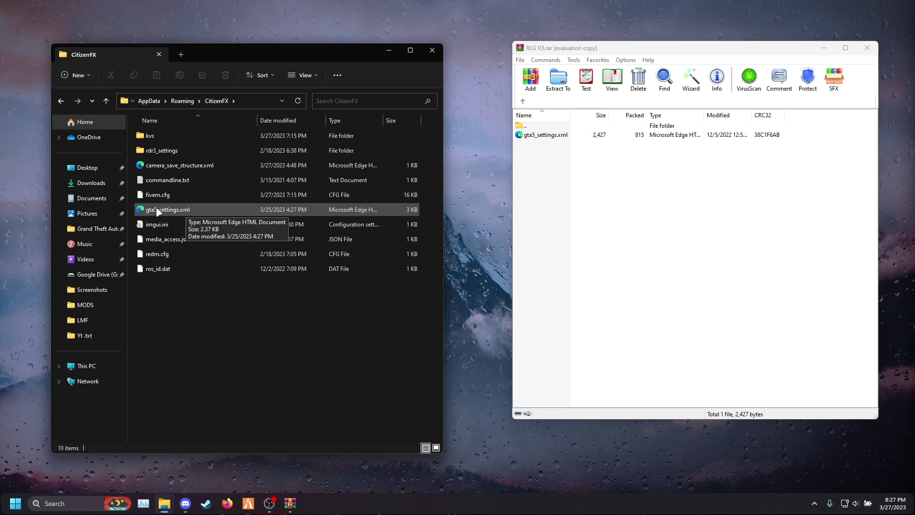
drag(191, 209, 458, 68)
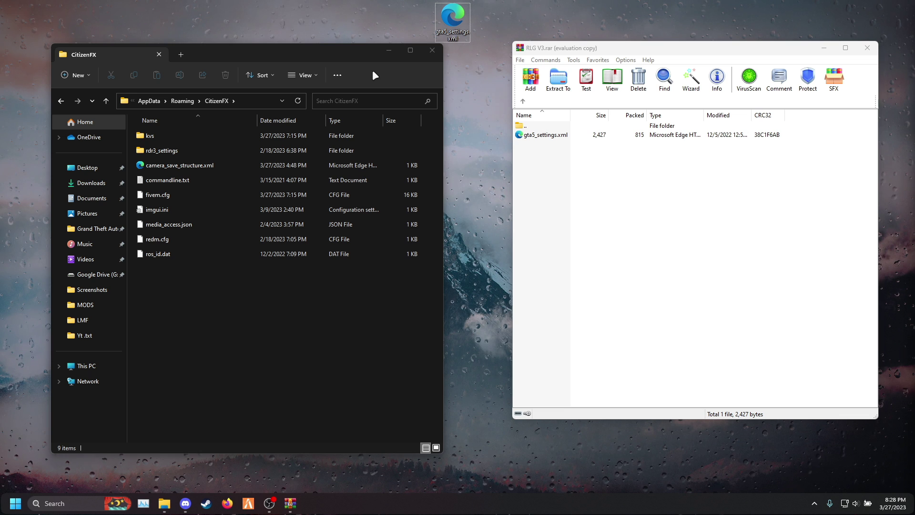
Step: Drag the ultra gta5_settings.xml from the WinRAR archive into the CitizenFX folder
click(634, 154)
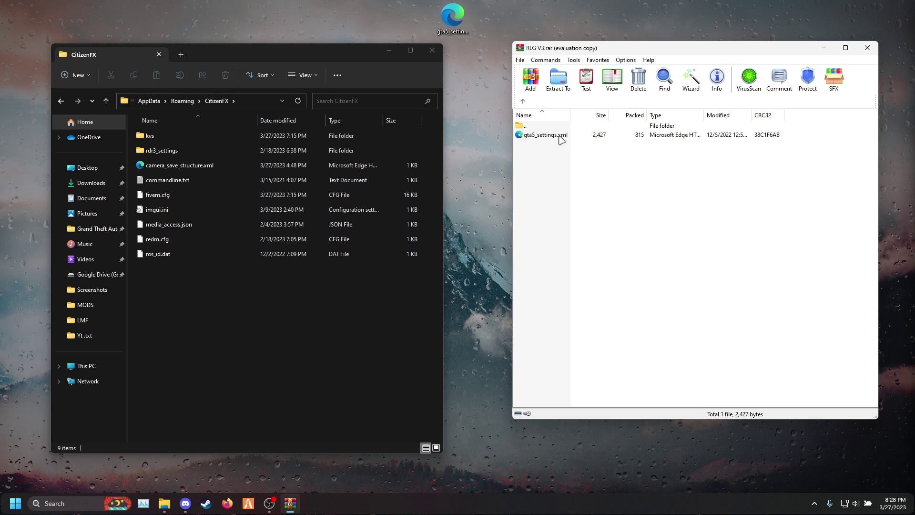
drag(561, 52, 576, 51)
drag(595, 134, 631, 224)
drag(204, 282, 177, 281)
click(180, 281)
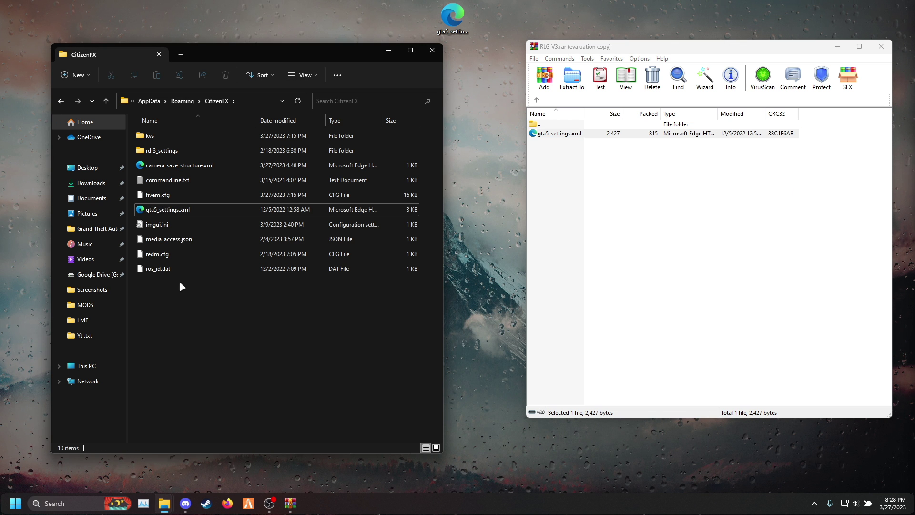